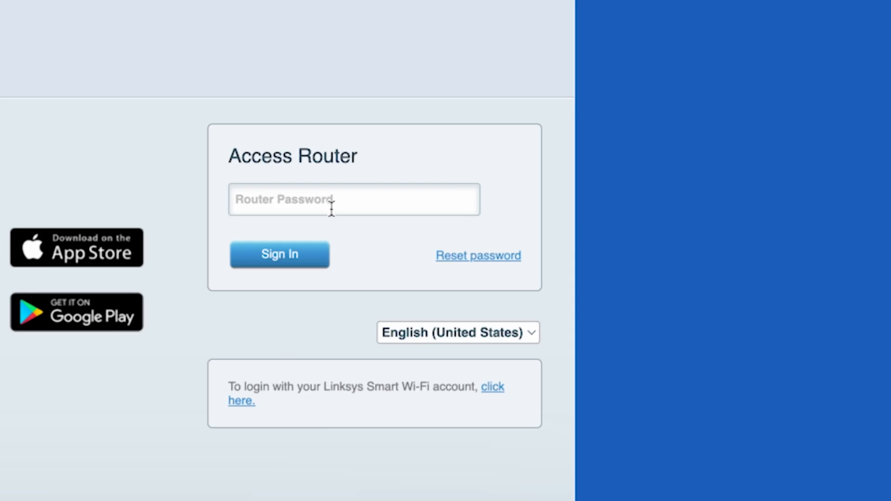
Sign in to the Linksys router with the router password
click(315, 197)
text(**********)
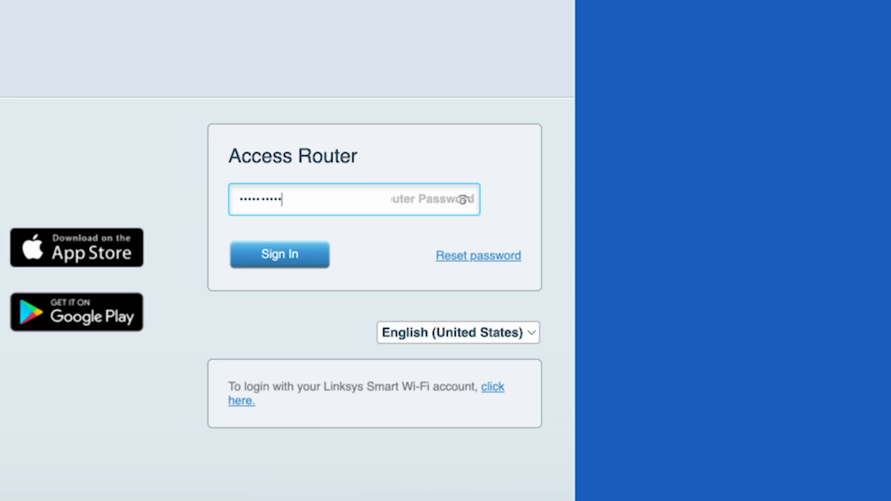
click(284, 255)
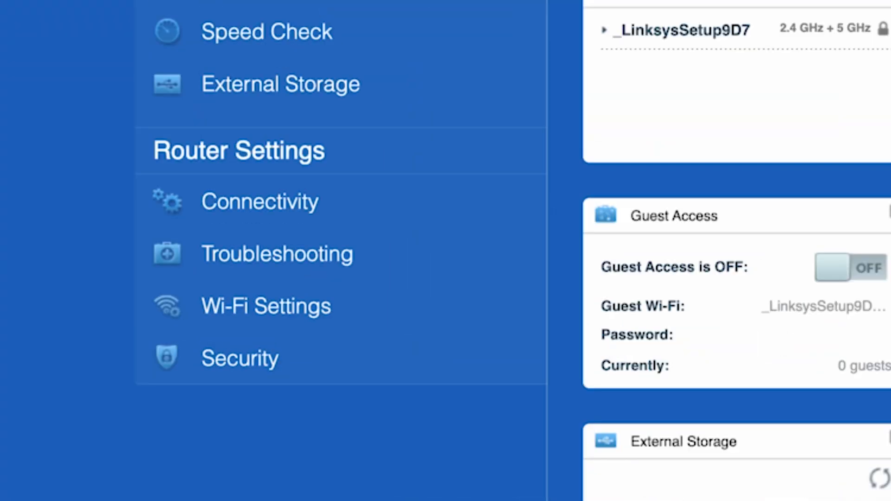
In Internet Settings, try Static IP, PPTP and L2TP as the connection type
click(284, 197)
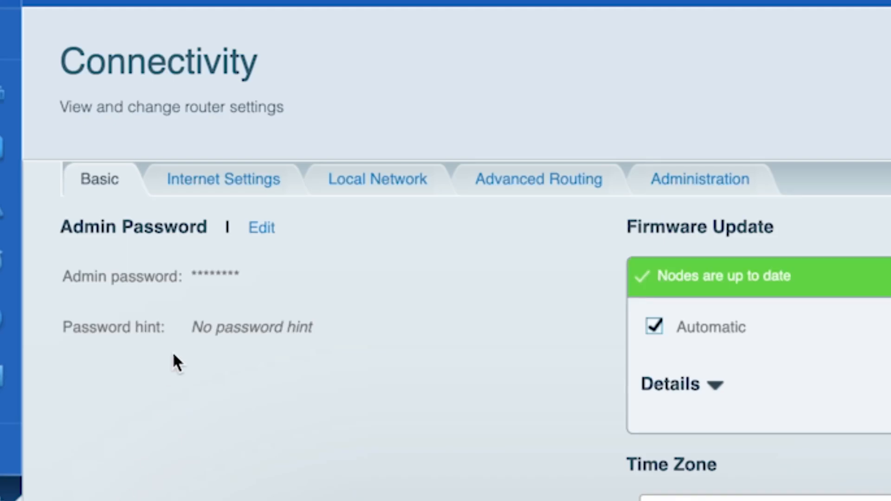
click(222, 180)
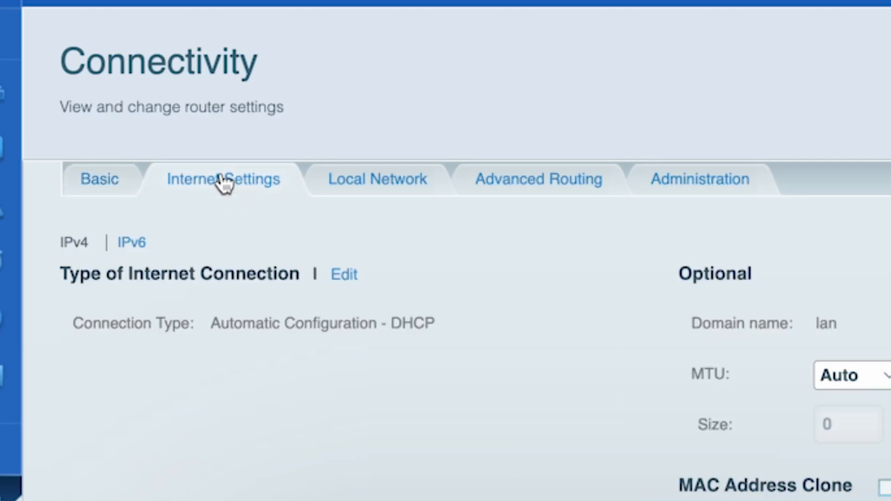
click(345, 276)
click(494, 325)
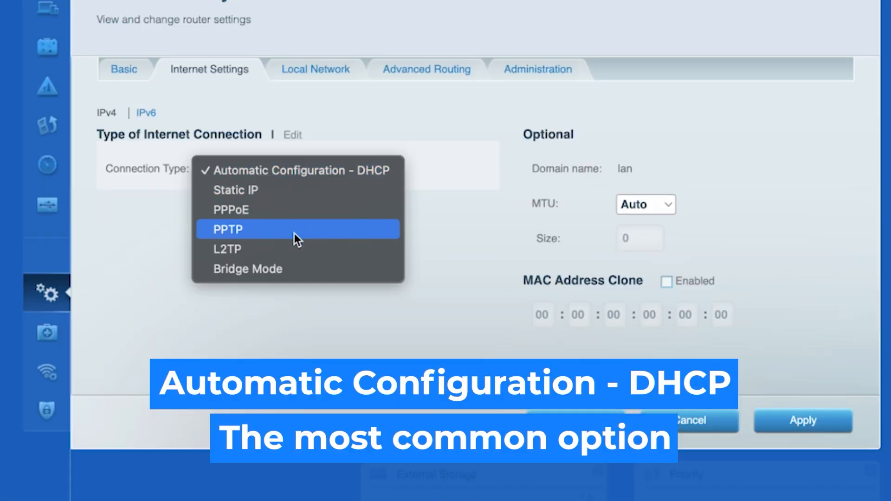
click(285, 190)
click(308, 172)
click(279, 209)
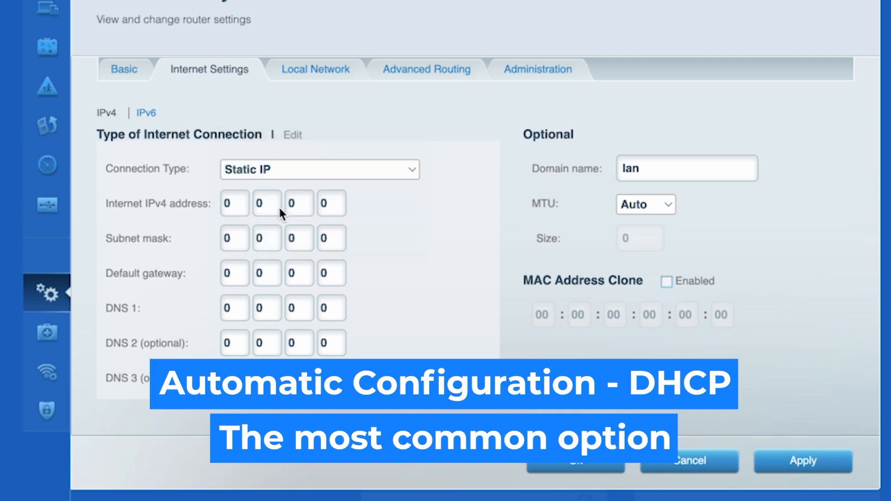
click(298, 168)
click(282, 190)
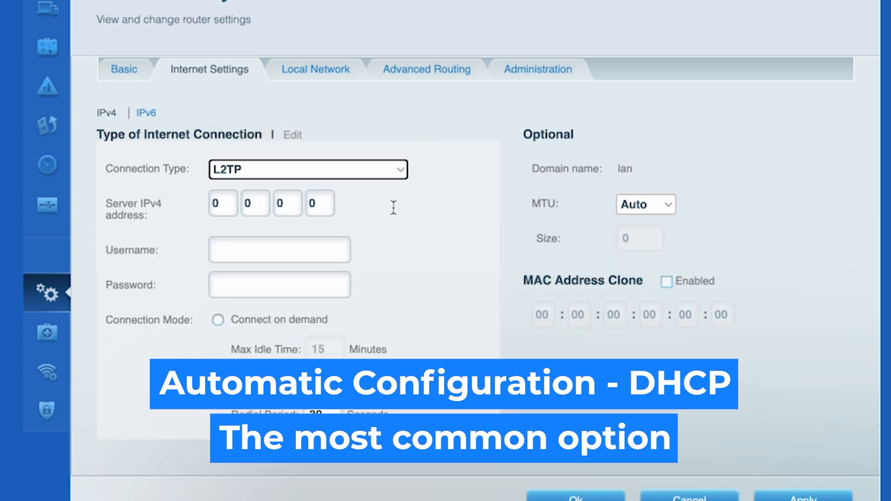
Set the connection type back to Automatic Configuration - DHCP and leave Connectivity
click(395, 170)
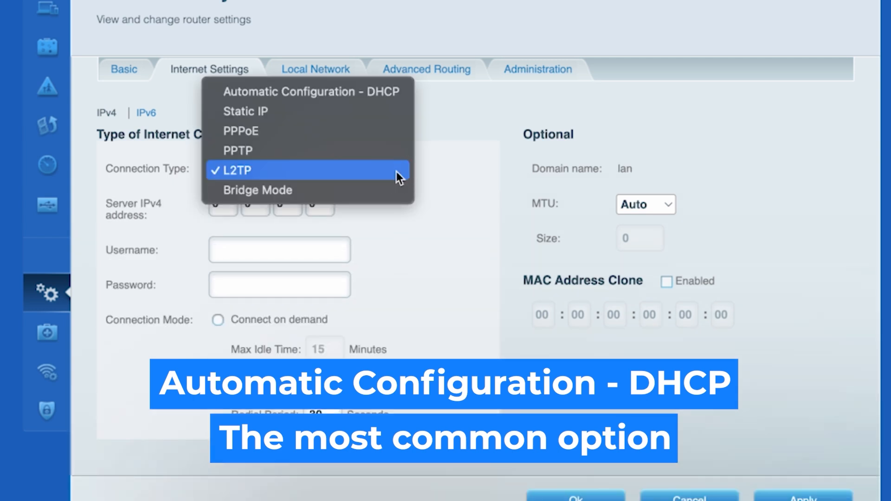
click(392, 92)
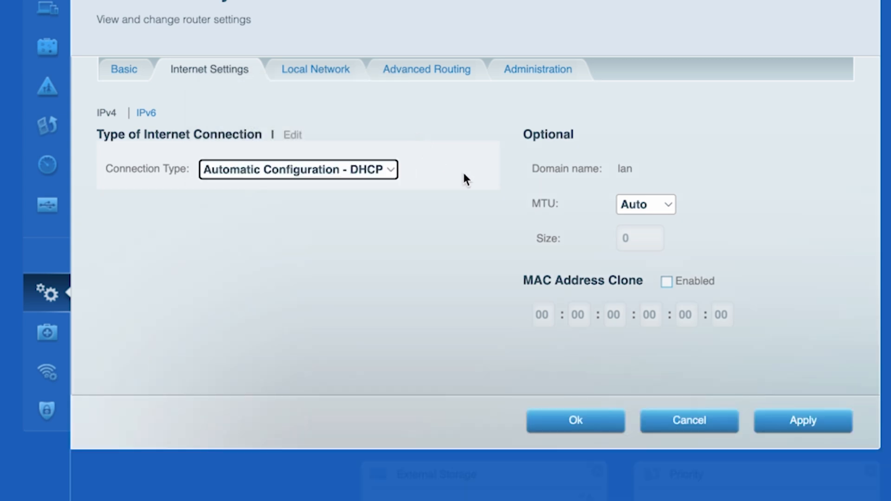
click(464, 179)
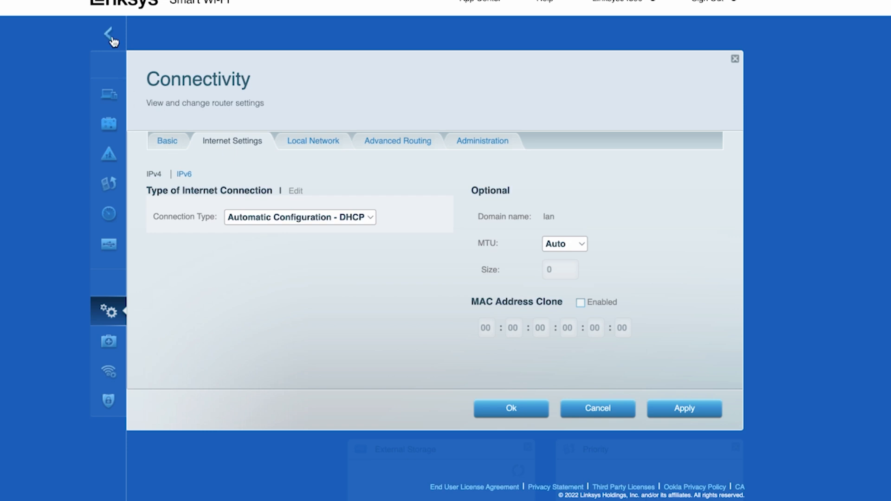
click(110, 37)
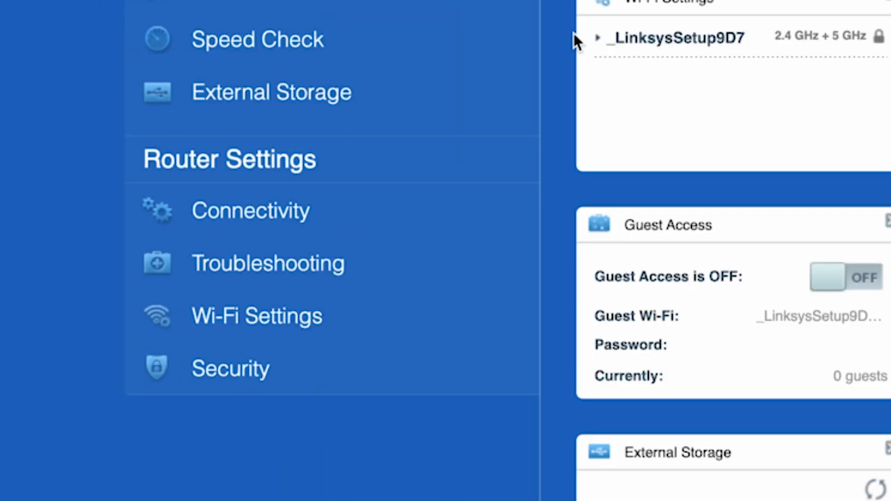
Rename the Wi-Fi network to 'Linksys' and give it a new password
click(307, 311)
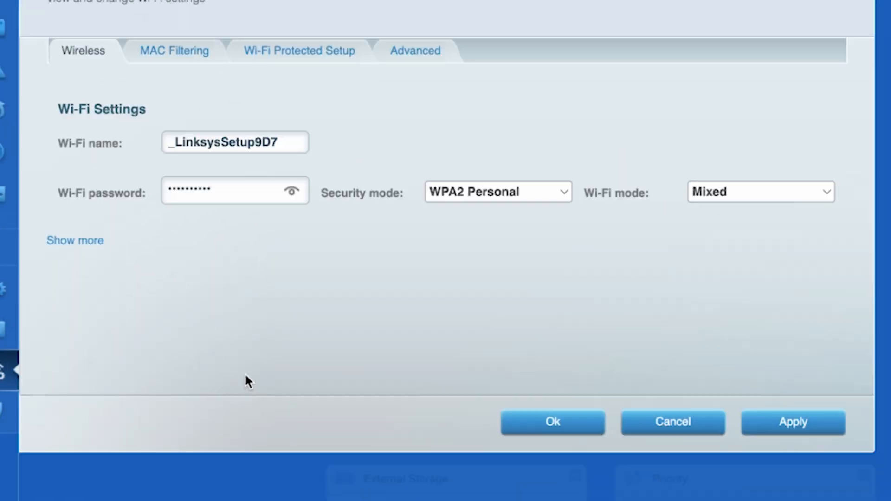
drag(221, 145, 285, 137)
key(BackSpace)
click(175, 144)
key(BackSpace)
click(364, 142)
click(292, 191)
drag(239, 190, 140, 187)
text(1234567890)
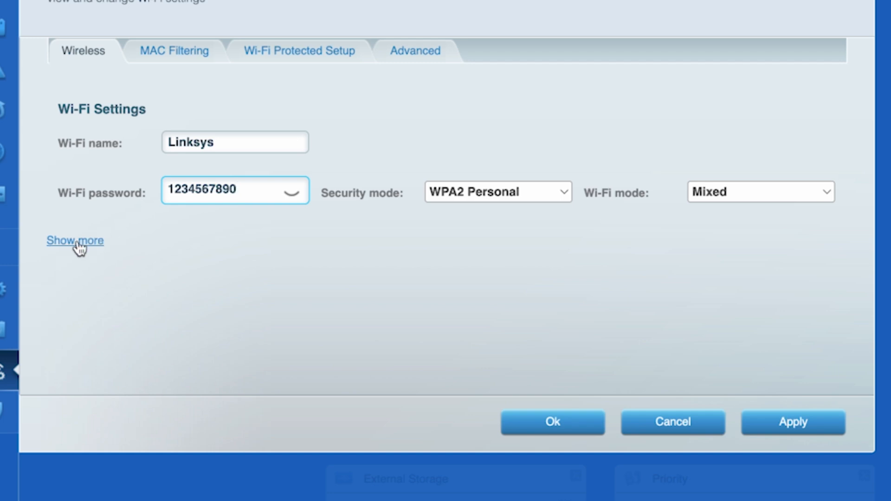
Rename the 5 GHz band to 'Linksys 5G' with a new password and apply
click(78, 242)
click(175, 300)
key(BackSpace)
drag(212, 299, 290, 299)
text(5G)
click(291, 348)
double_click(224, 346)
text(1234567890)
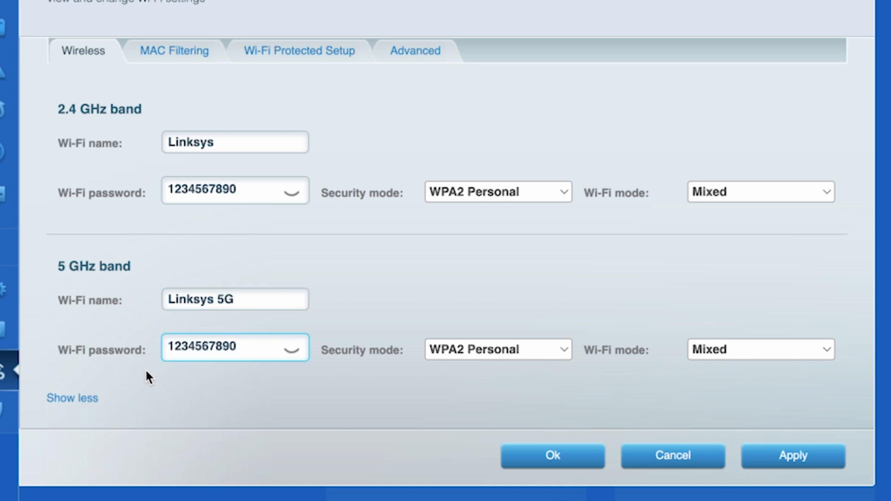
click(789, 454)
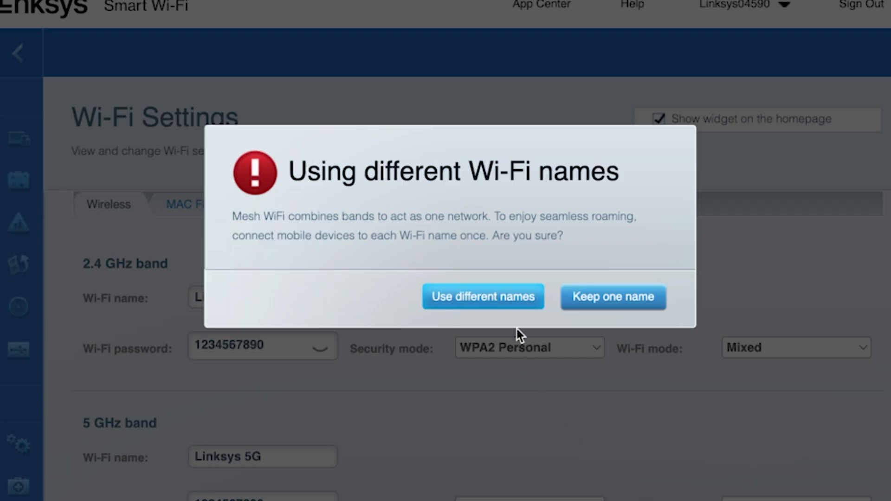
click(509, 302)
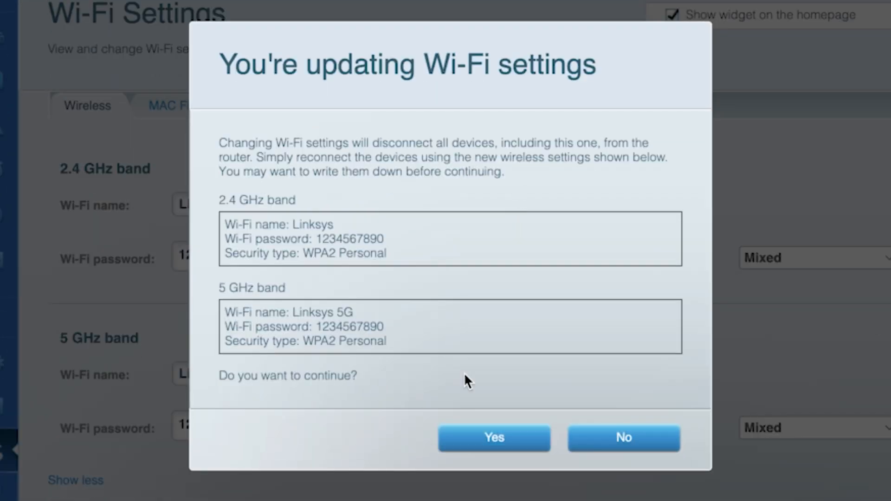
click(478, 437)
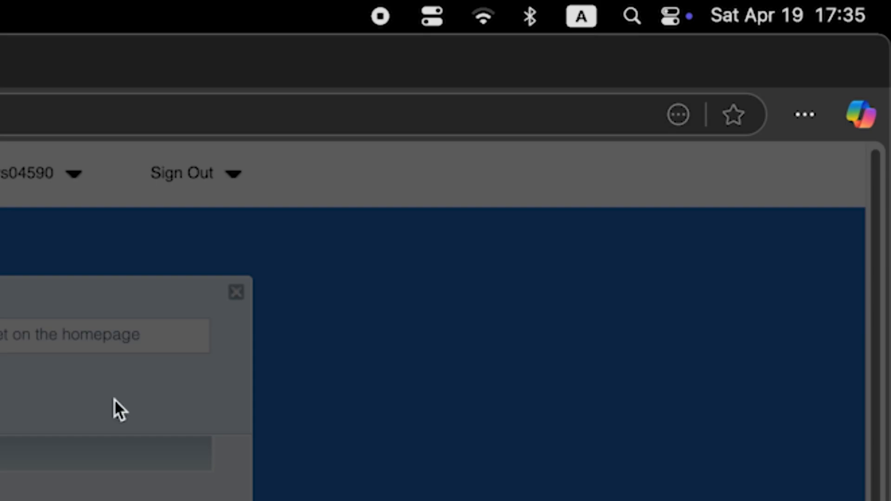
Check the macOS Wi-Fi network list, then acknowledge the Applying Changes notice
click(489, 14)
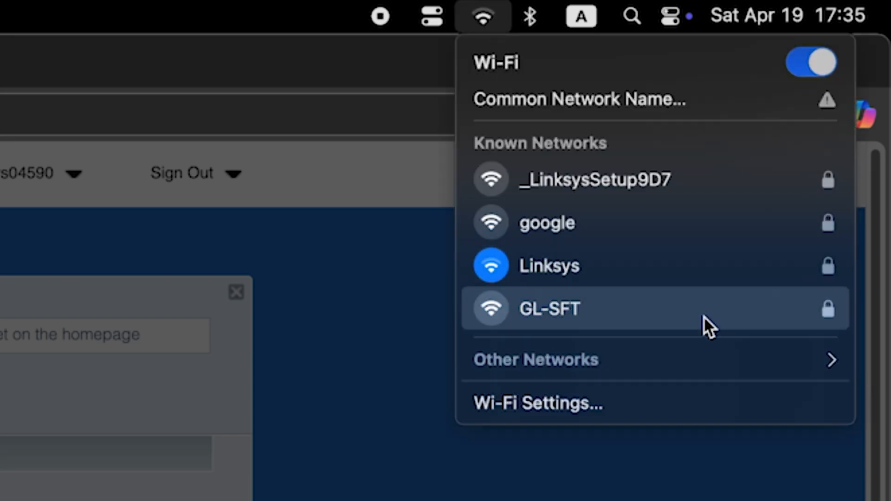
click(717, 274)
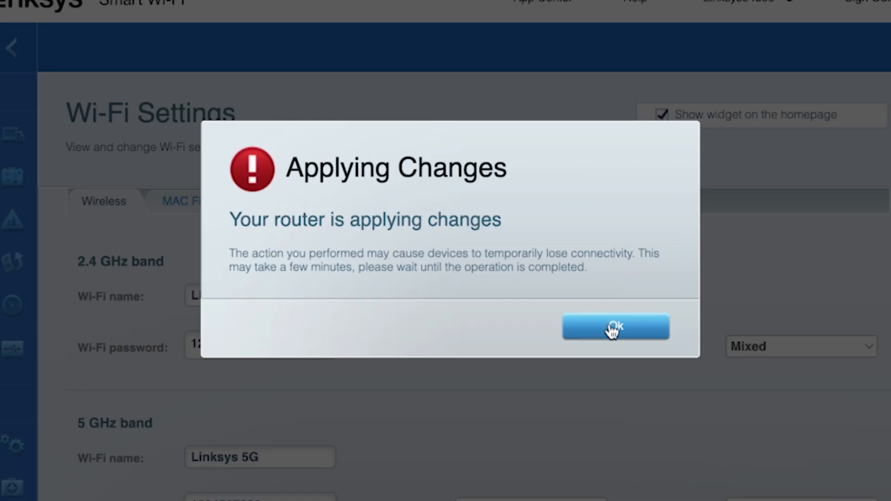
click(612, 329)
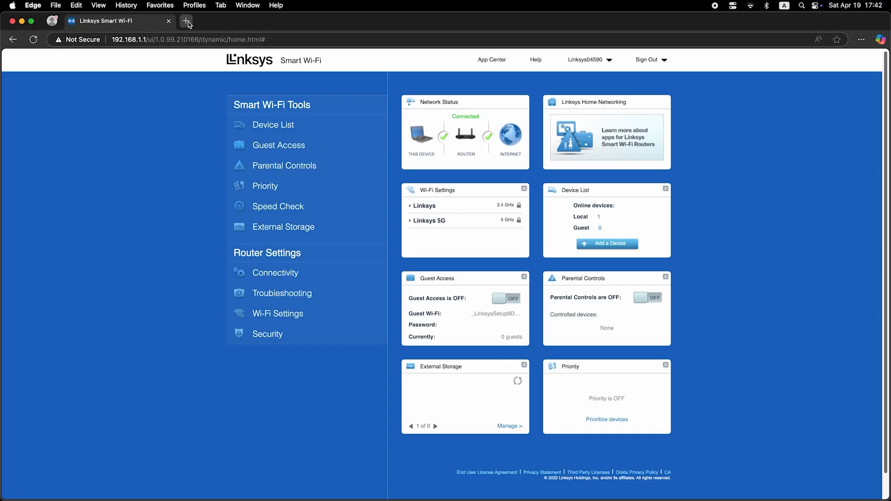
Test internet access by searching 'hghghghg' in a new Edge tab, then close it
click(186, 22)
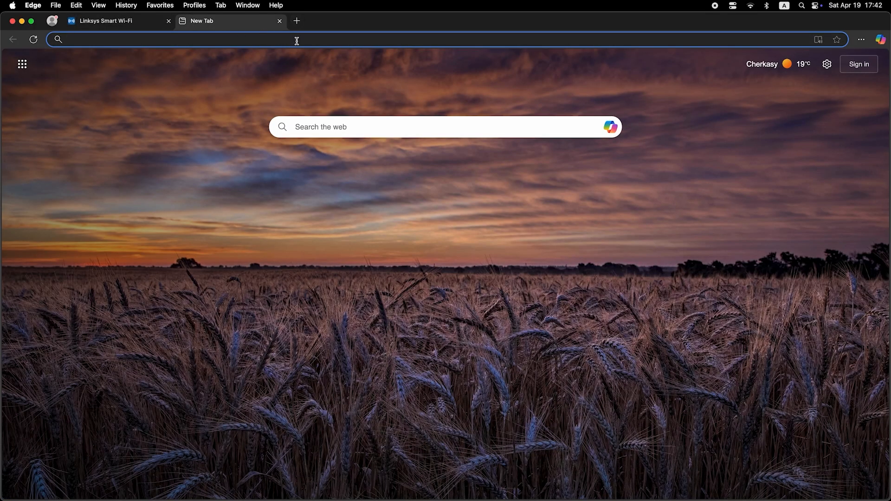
text(hghghghg)
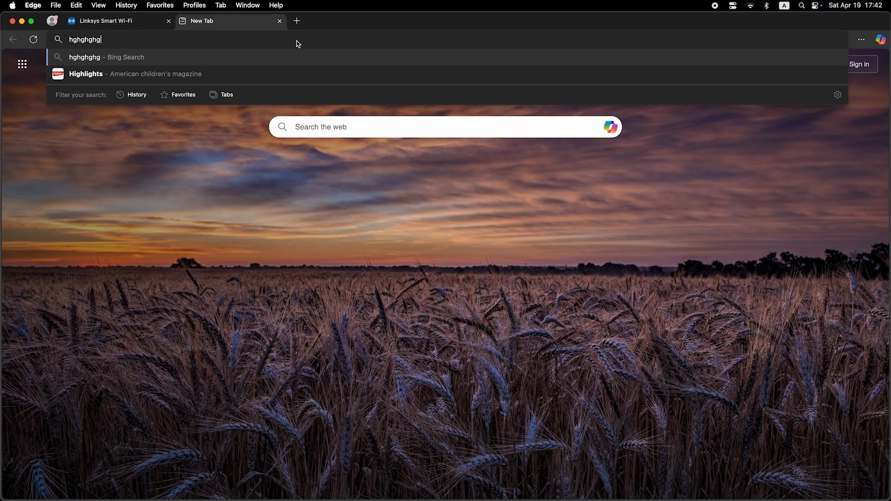
key(Return)
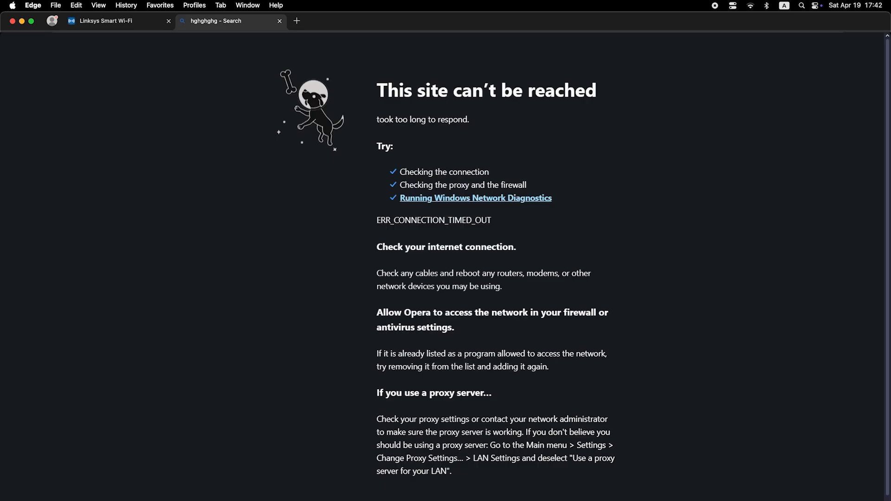
click(280, 21)
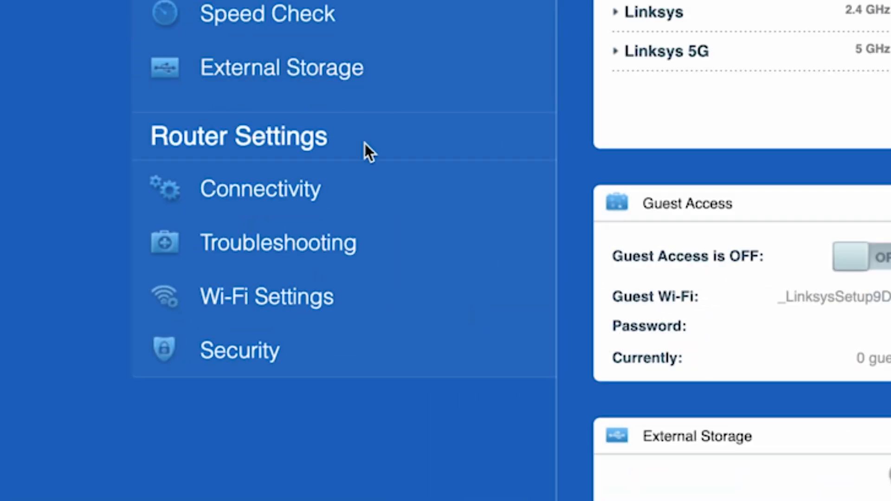
click(346, 190)
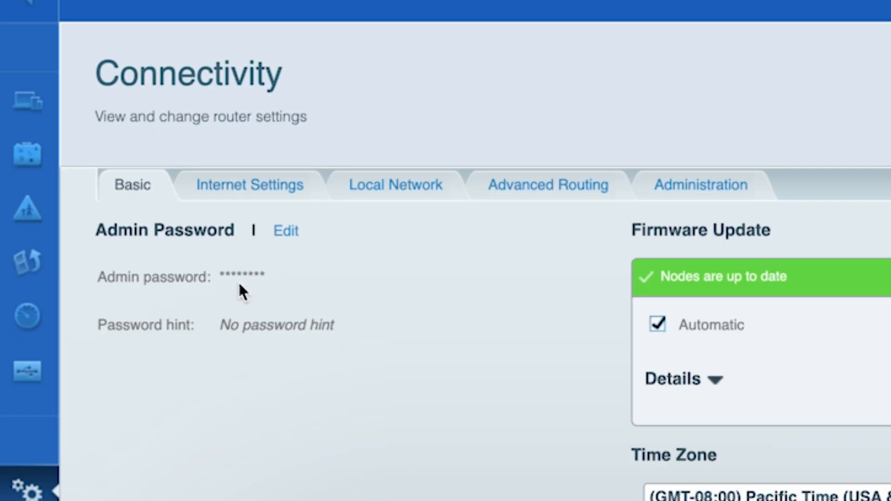
click(250, 191)
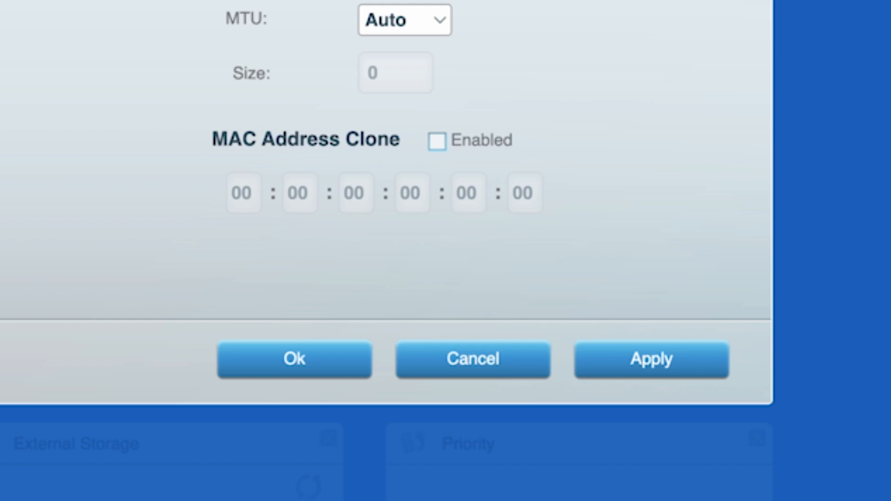
click(436, 140)
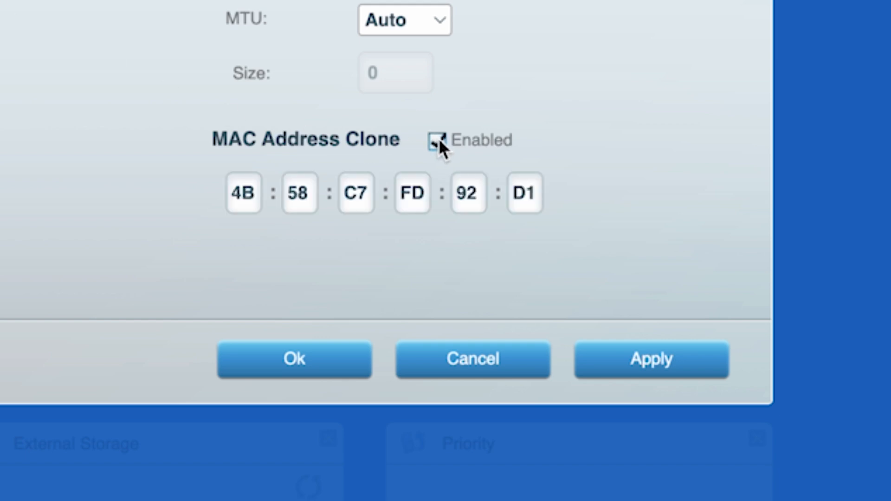
click(653, 365)
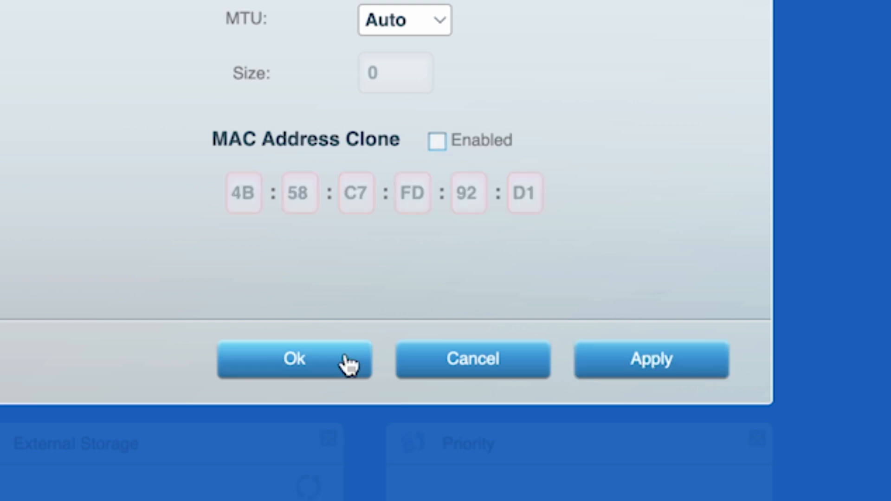
click(347, 364)
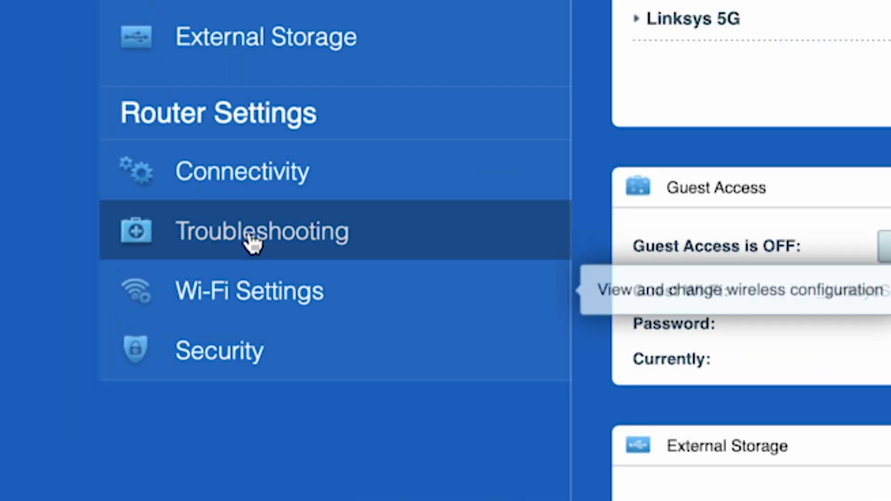
Restart the mesh WiFi system from the Troubleshooting Diagnostics tab
click(156, 354)
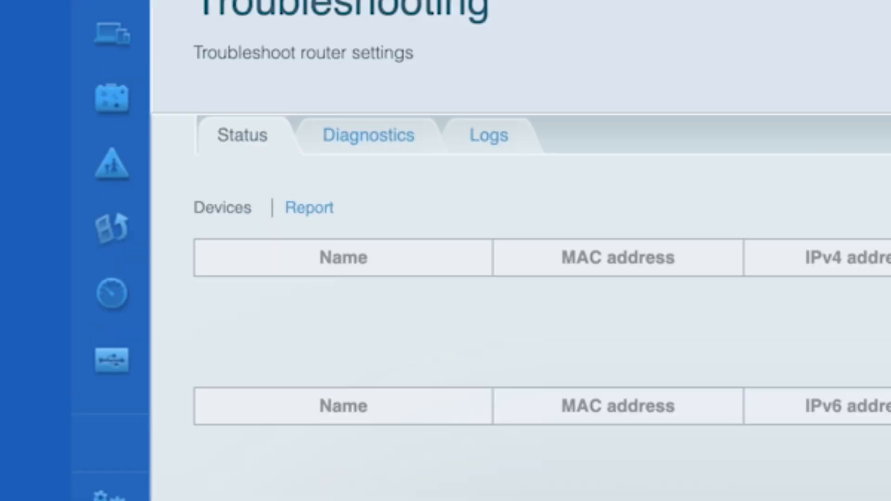
click(371, 135)
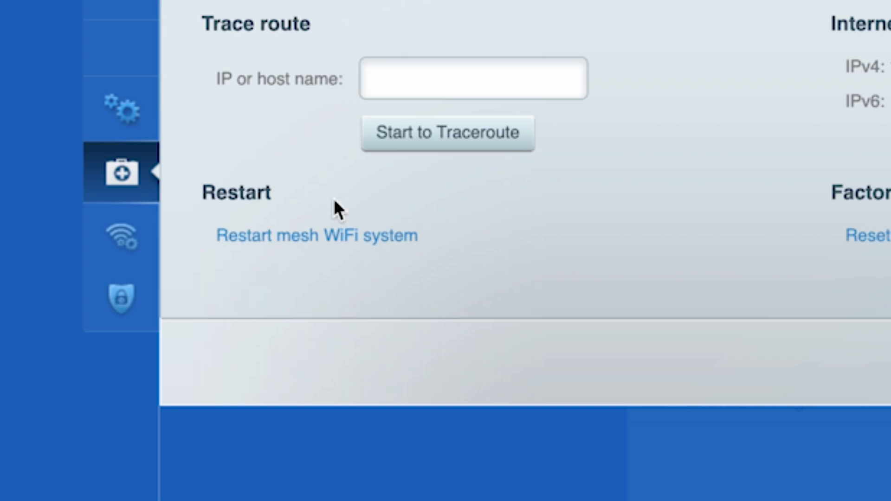
click(330, 237)
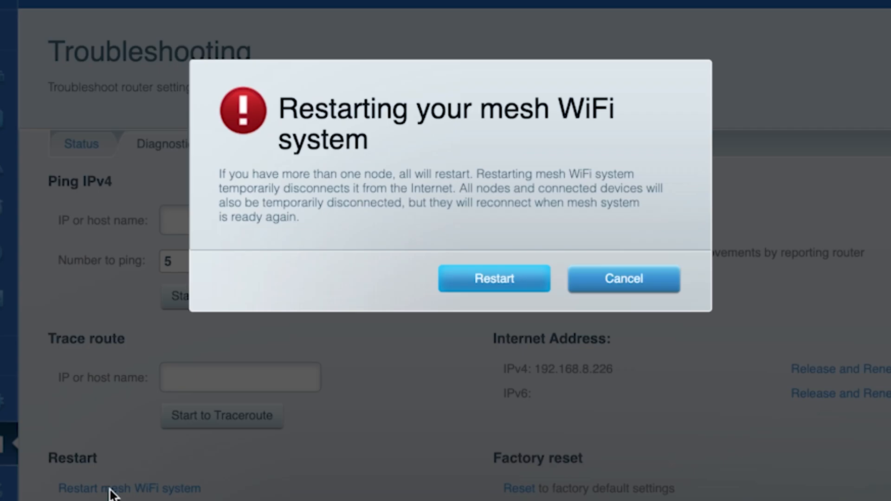
click(499, 284)
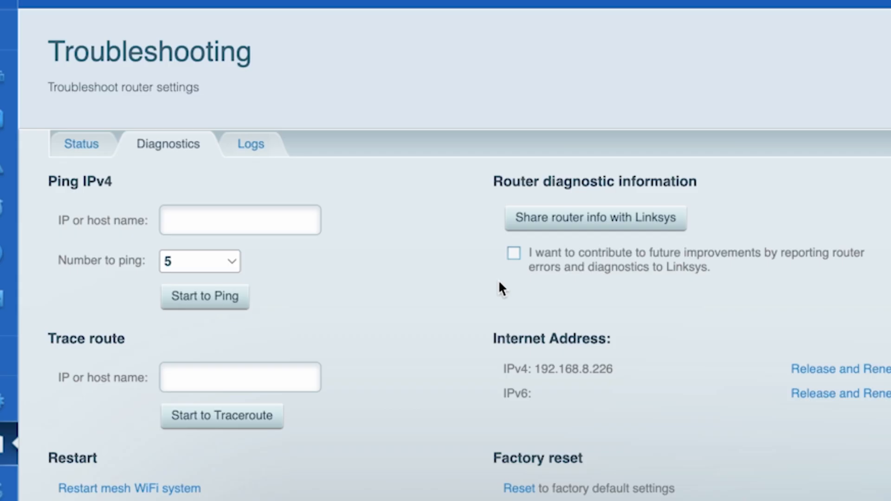